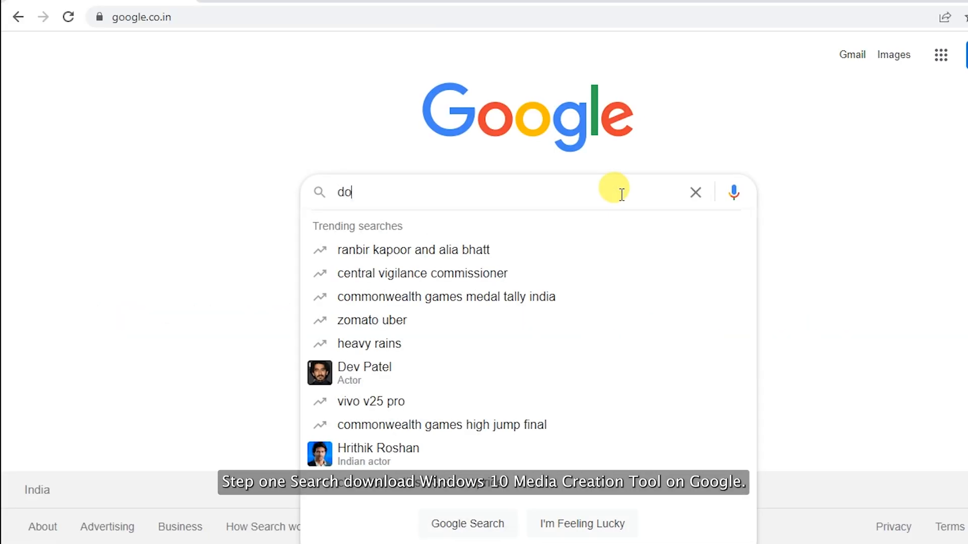
type("nload windows 10 media creation tool")
Step: Find the Windows 10 Media Creation Tool on Microsoft's page and download it
key("Return")
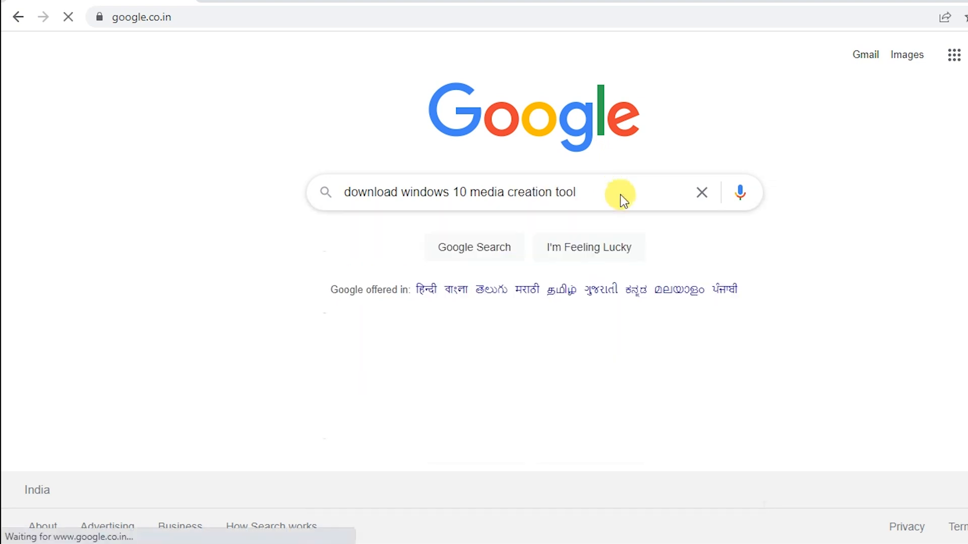
left_click(331, 208)
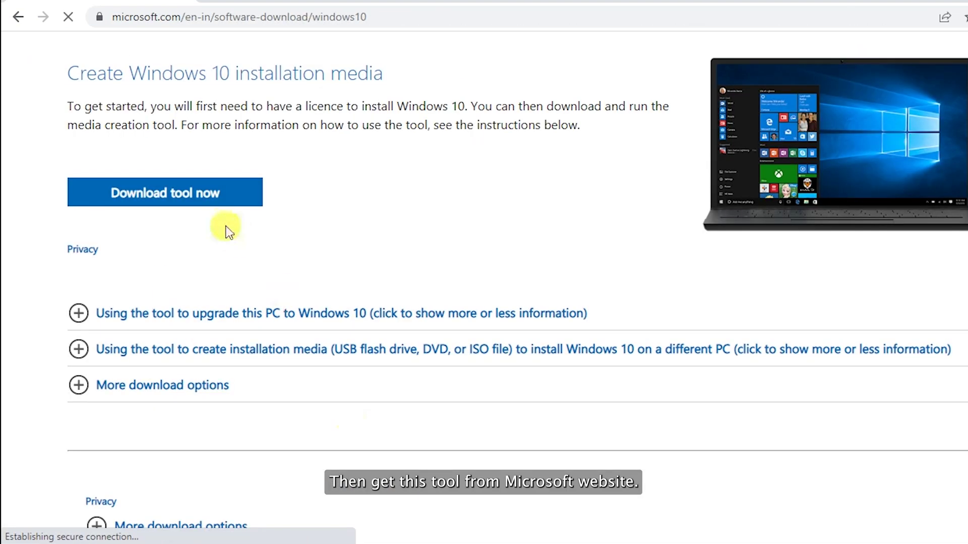
left_click(168, 195)
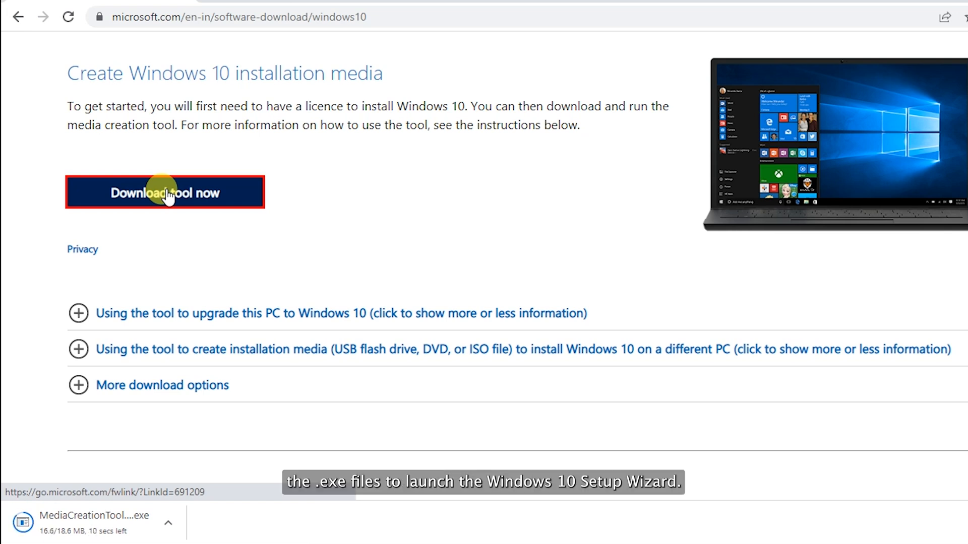
Step: Launch the setup tool, accept the licence, choose Upgrade this PC now and start installing
left_click(94, 521)
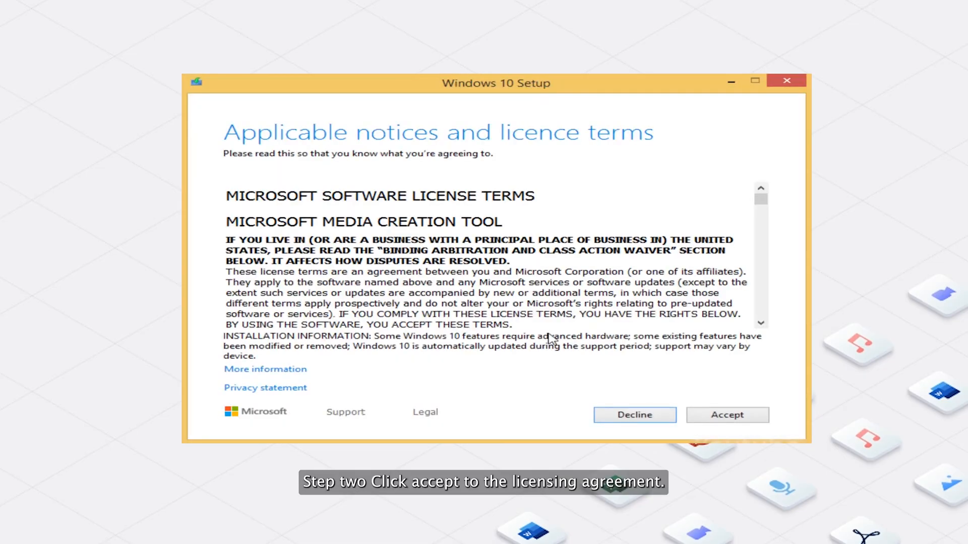
left_click(727, 414)
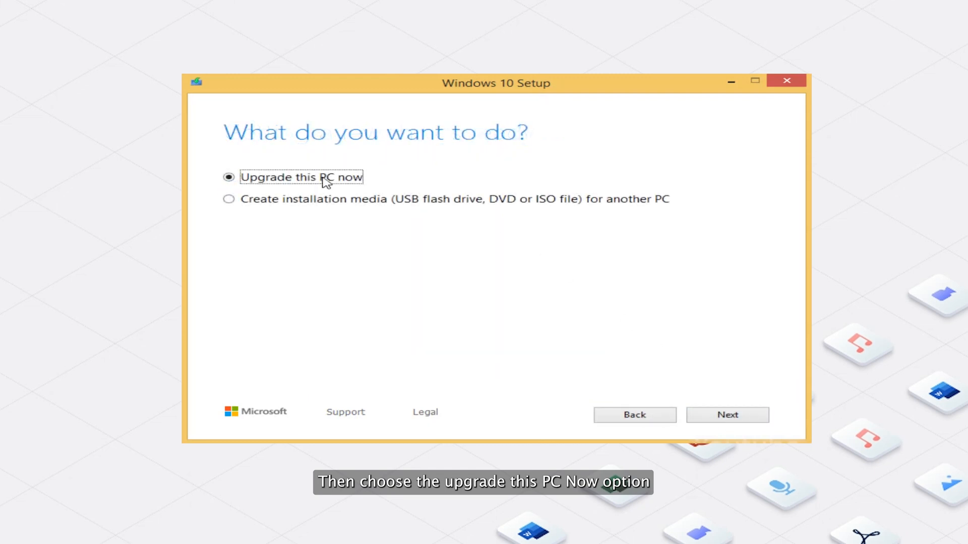
left_click(730, 418)
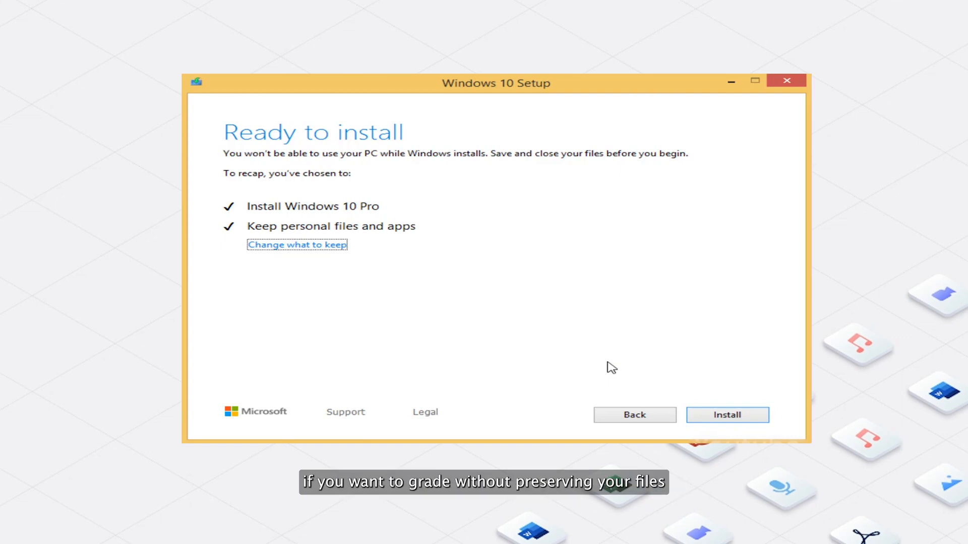
left_click(727, 415)
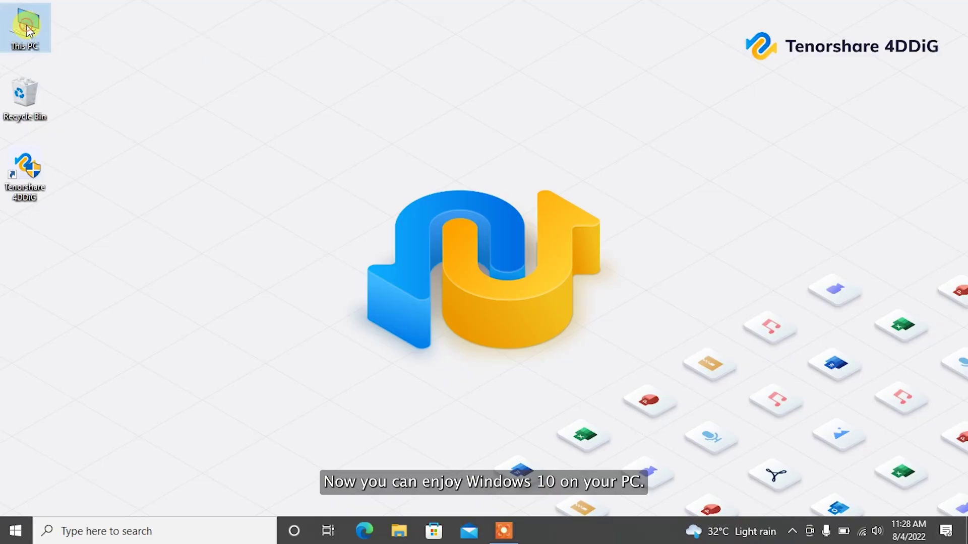
Step: Check This PC's system properties for the Windows 10 edition and activation status
right_click(28, 26)
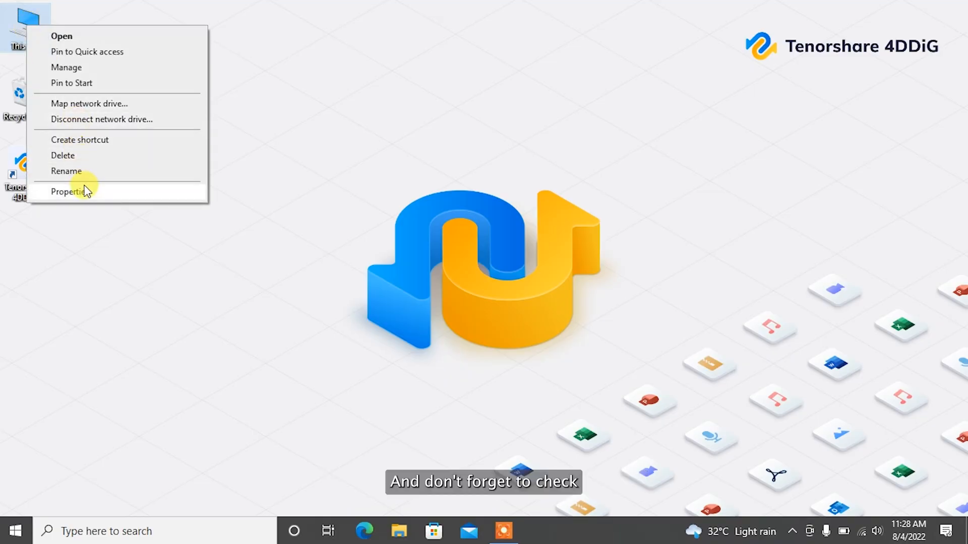
left_click(84, 191)
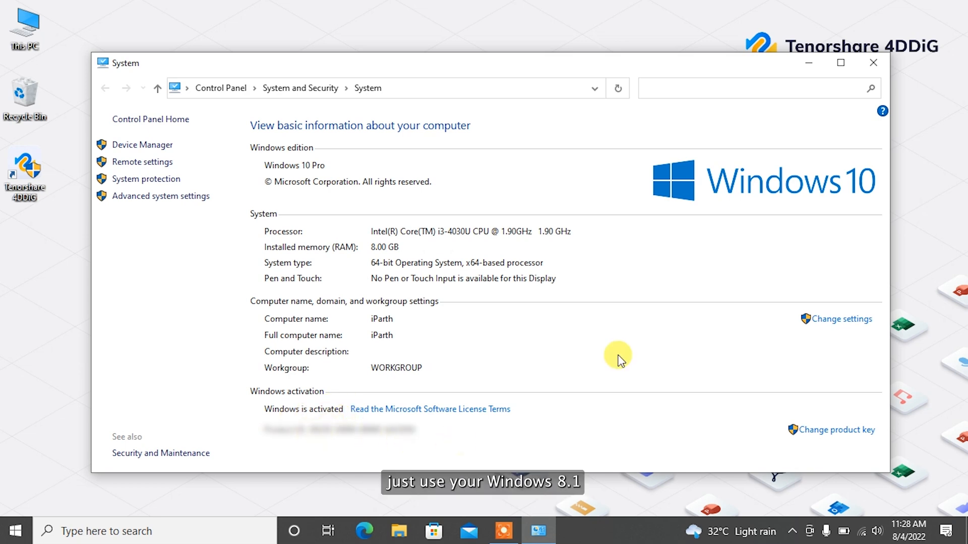
left_click(874, 62)
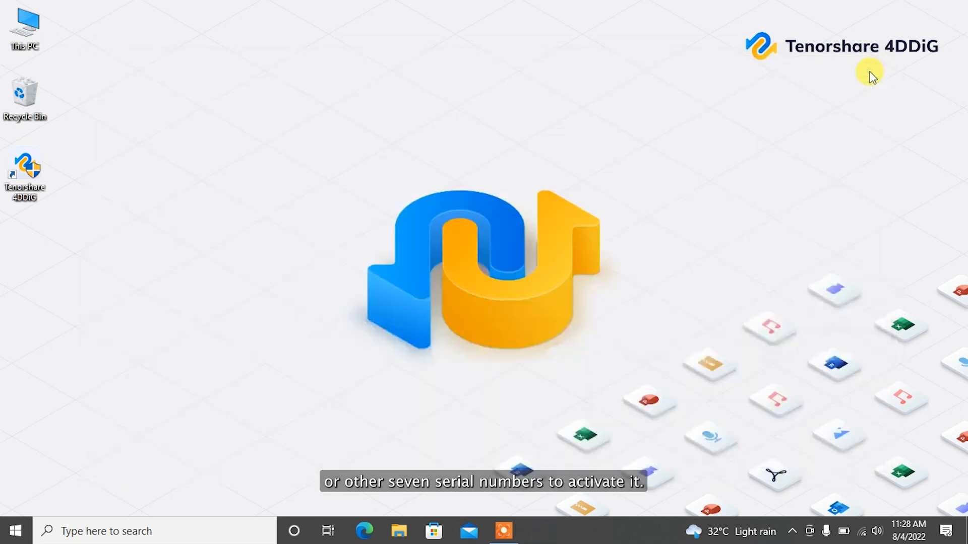
Step: View This PC in File Explorer and select all five drives to confirm they are intact
double_click(42, 34)
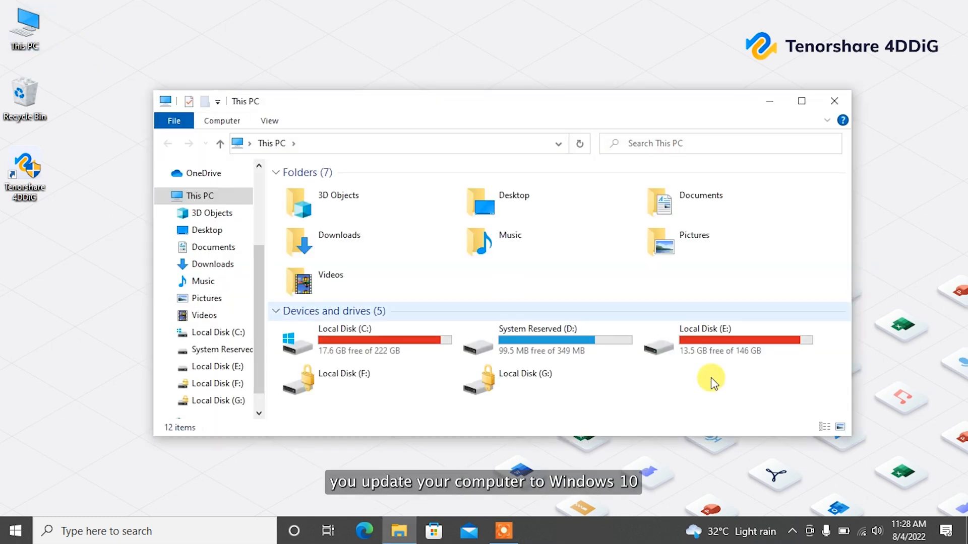
left_click_drag(763, 393, 382, 346)
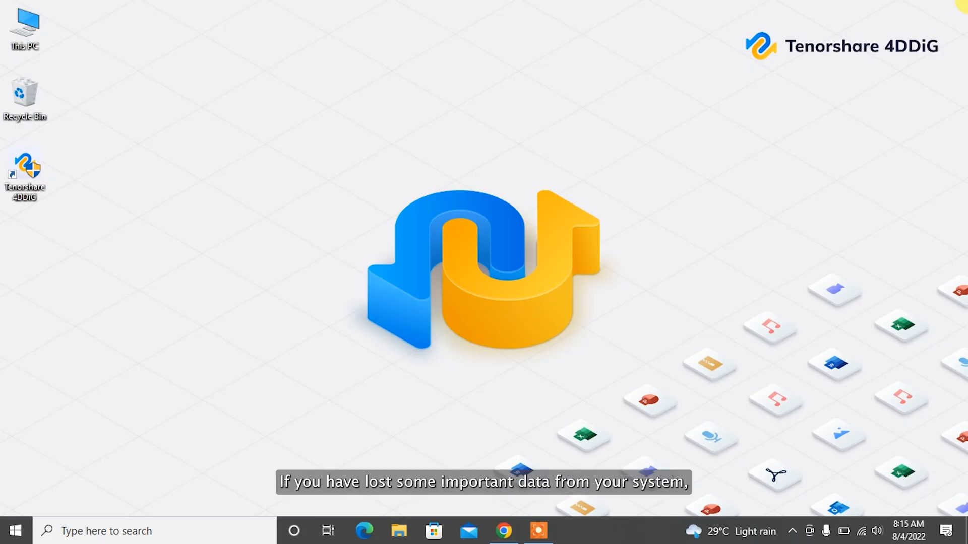
Step: Highlight the 4DDiG Windows Data Recovery and 1000+ Data Types headings on the product page
left_click(503, 531)
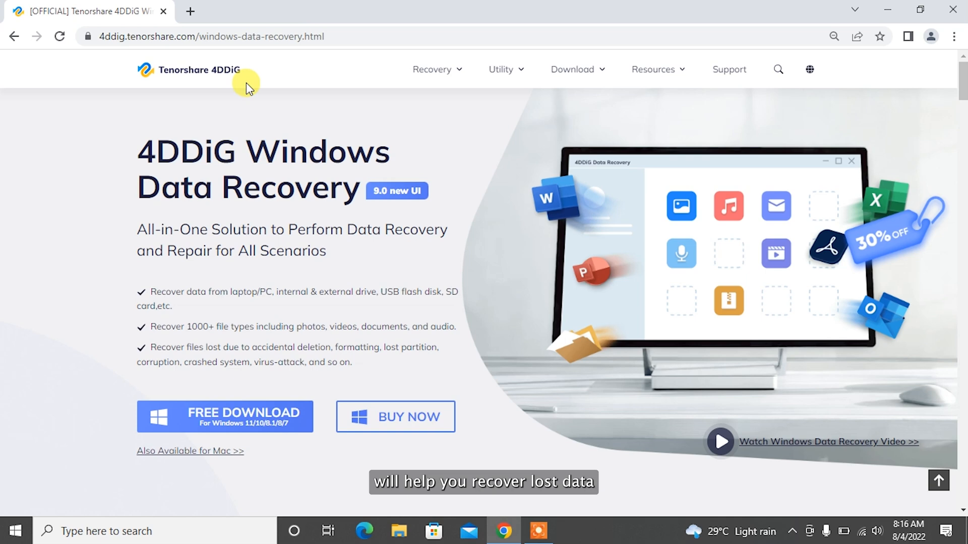
left_click_drag(137, 135, 352, 182)
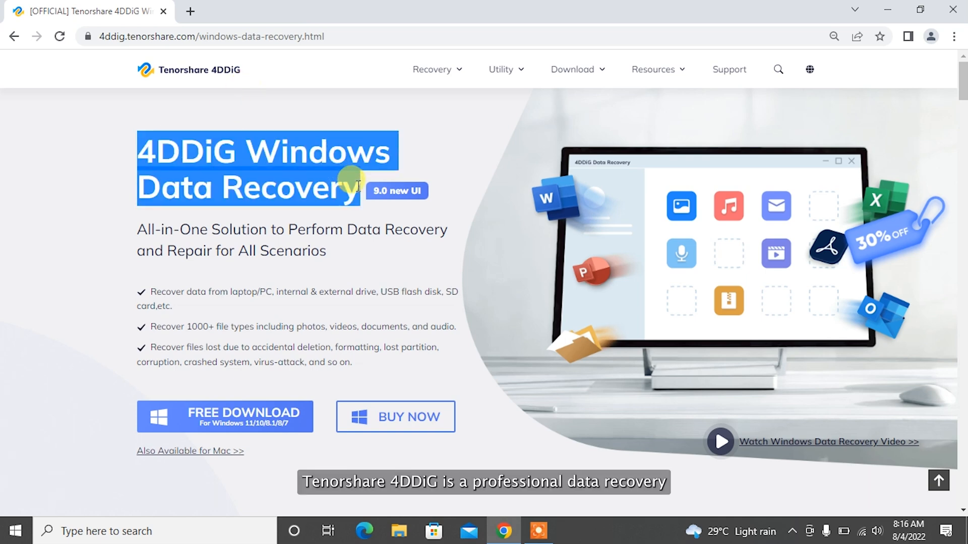
left_click(376, 212)
scroll(401, 295, "down", 3)
scroll(402, 294, "down", 5)
scroll(402, 295, "down", 2)
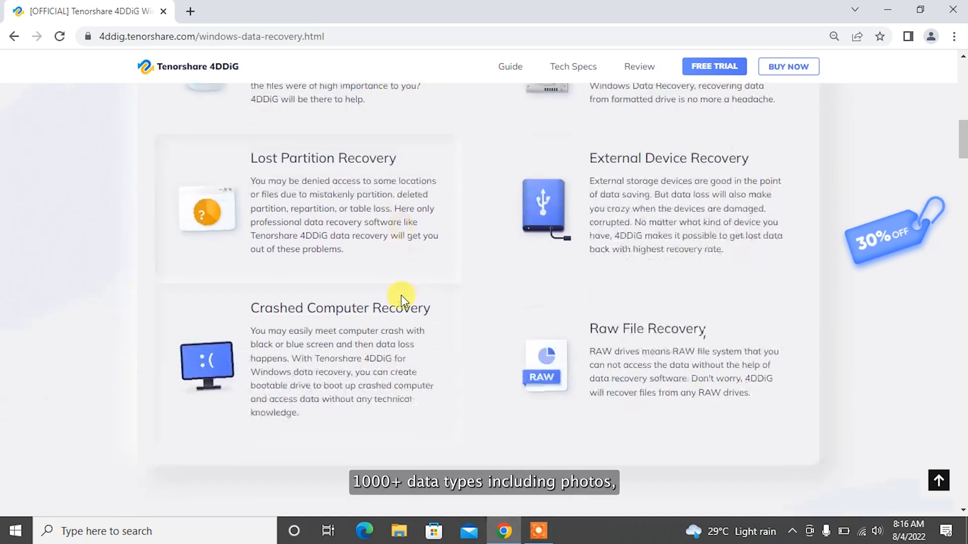
scroll(401, 295, "down", 5)
scroll(402, 295, "down", 3)
scroll(402, 295, "down", 1)
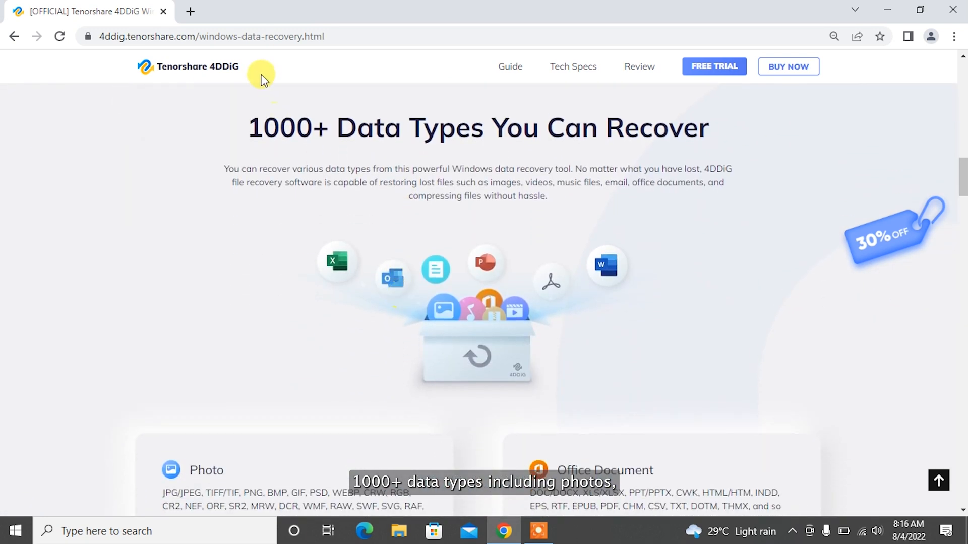
left_click_drag(244, 127, 711, 128)
left_click(756, 144)
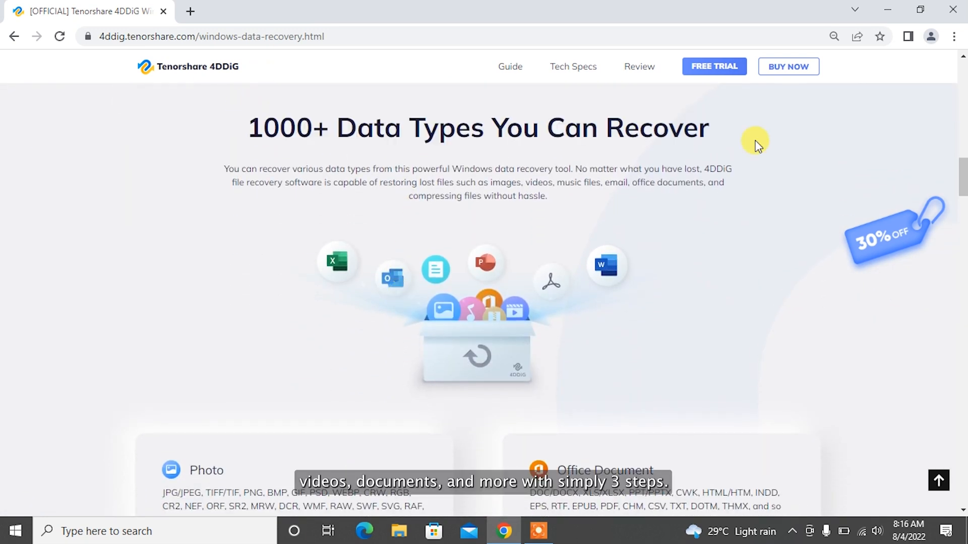
Step: Preview How to Use Step 2 (scan and preview) and Step 3 (recover lost files)
left_click(248, 332)
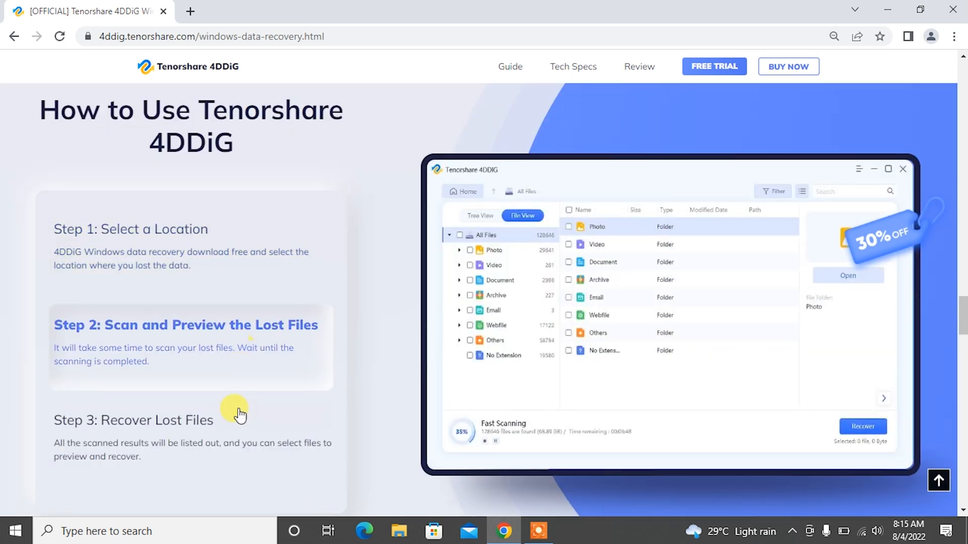
left_click(239, 421)
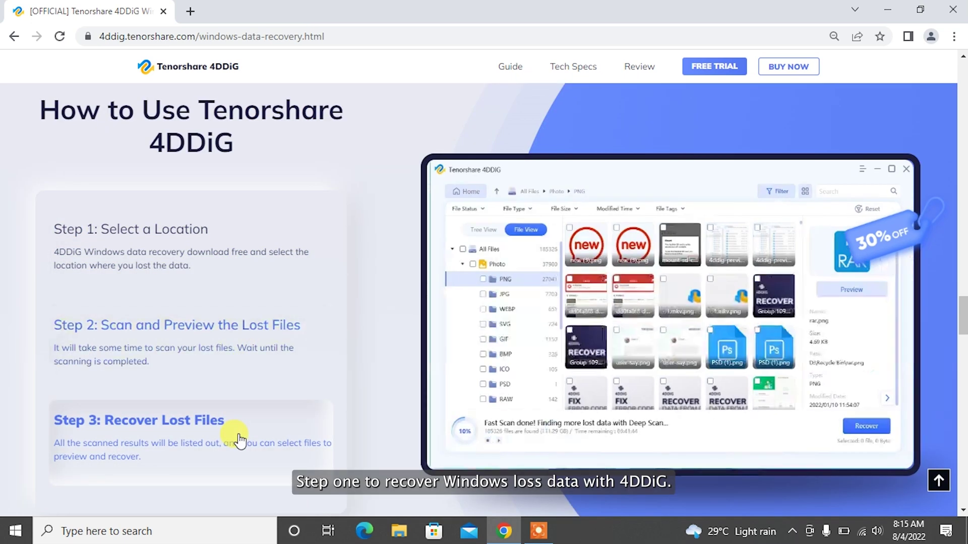
Step: Download the 4DDiG free trial and scan Local Disk (C:) for all file types
left_click(722, 70)
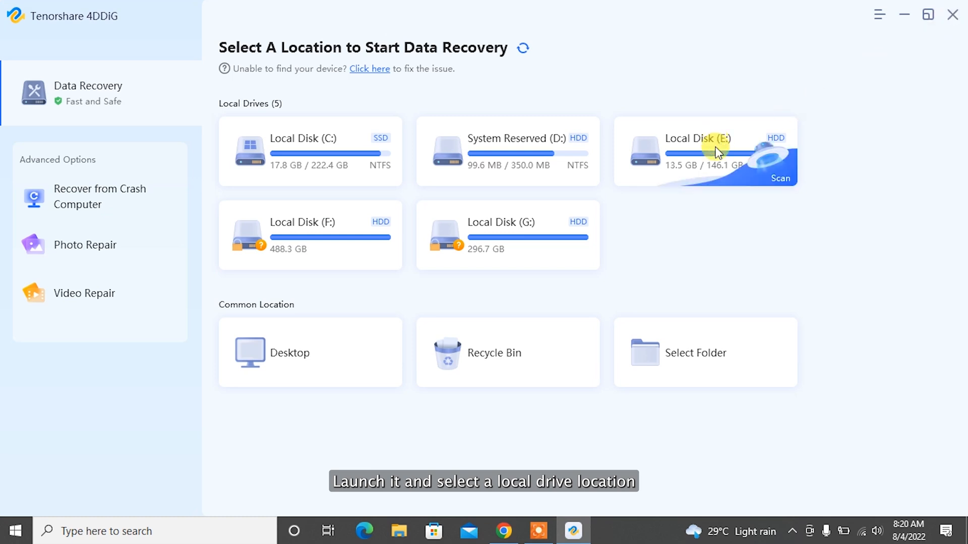
mouse_move(310, 151)
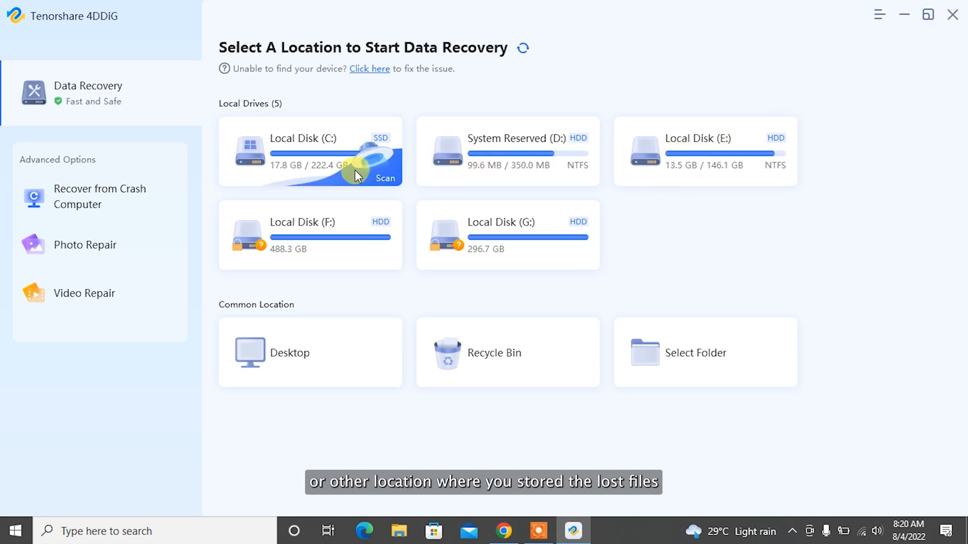
left_click(378, 179)
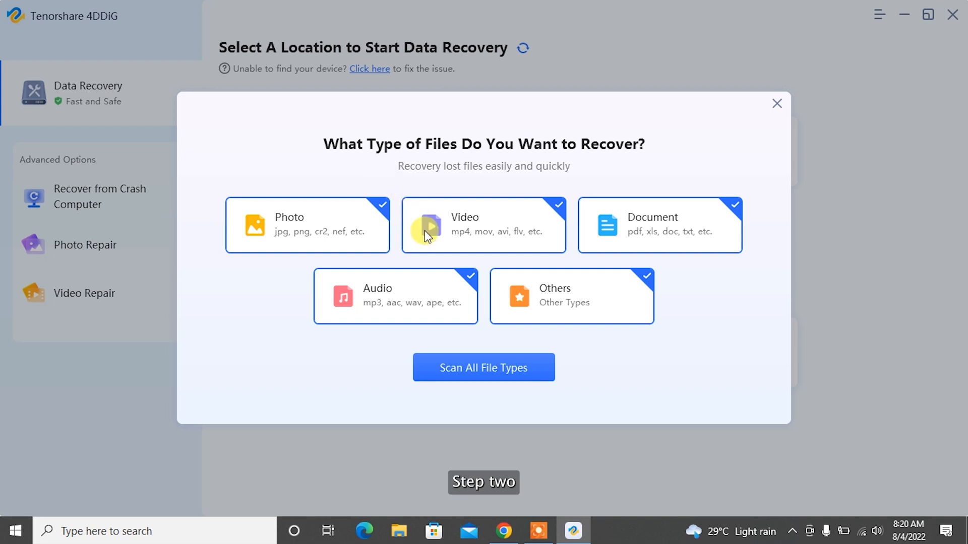
left_click(498, 368)
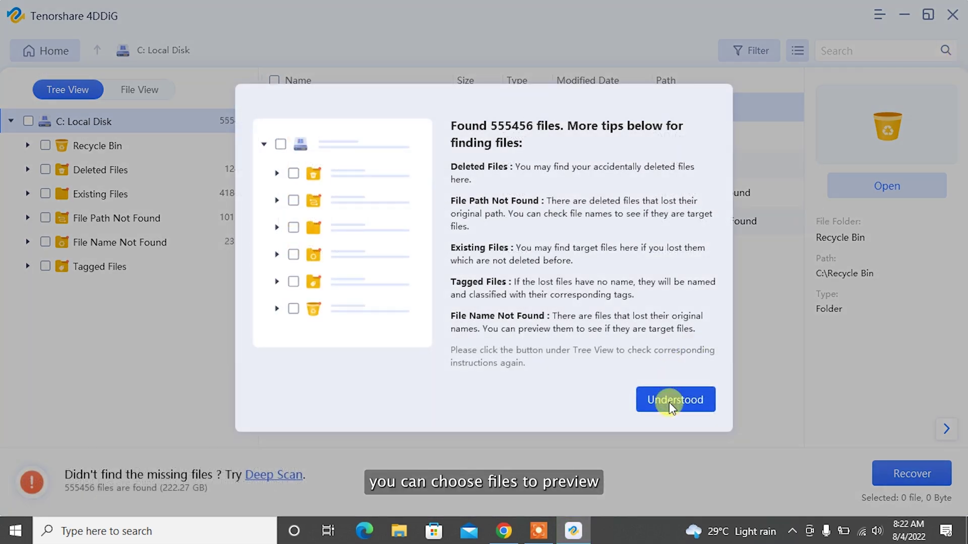
Step: Dismiss the scan tips and recover the 8 selected MP3 files into the chosen destination folder
left_click(670, 402)
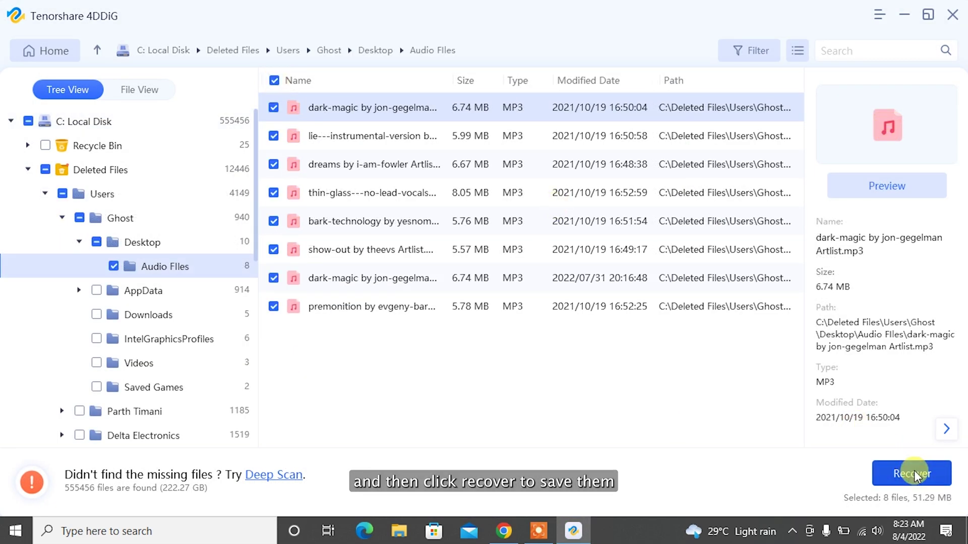
left_click(911, 474)
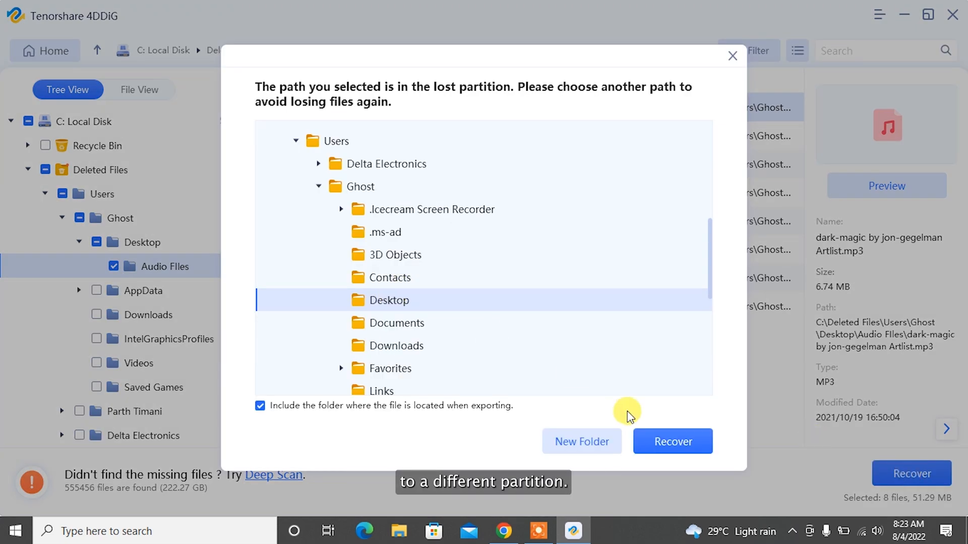
left_click(673, 442)
left_click(598, 292)
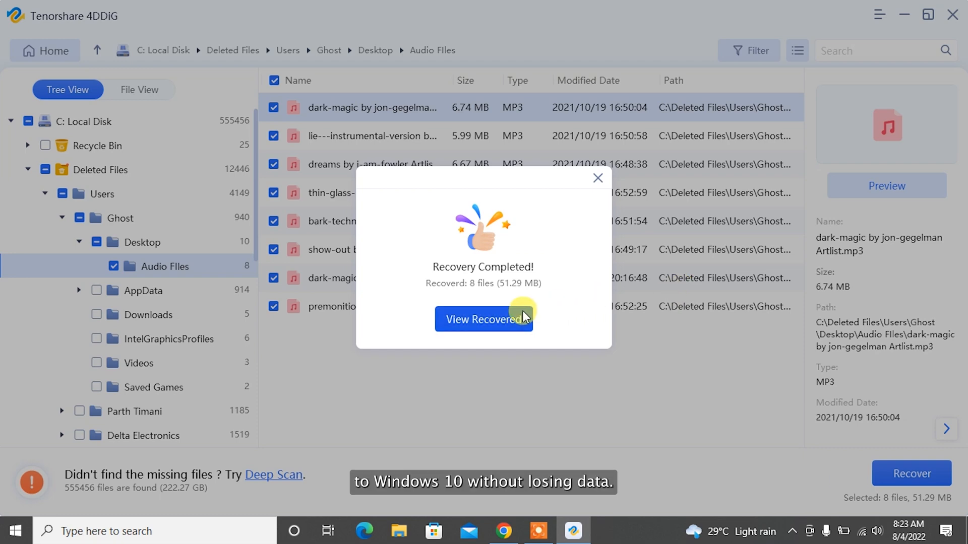
Step: View the recovered folder in File Explorer and select all eight recovered audio files
left_click(499, 319)
left_click(906, 14)
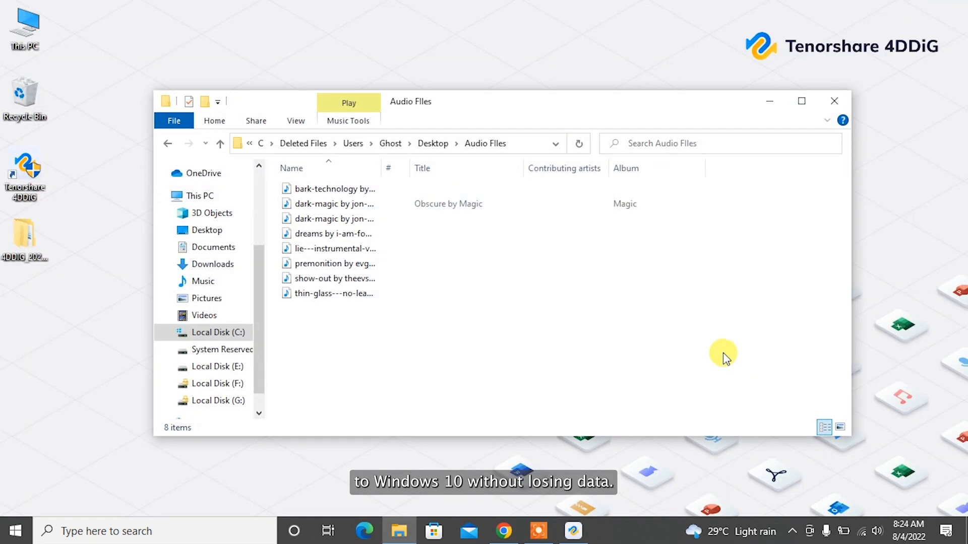
left_click_drag(740, 355, 370, 192)
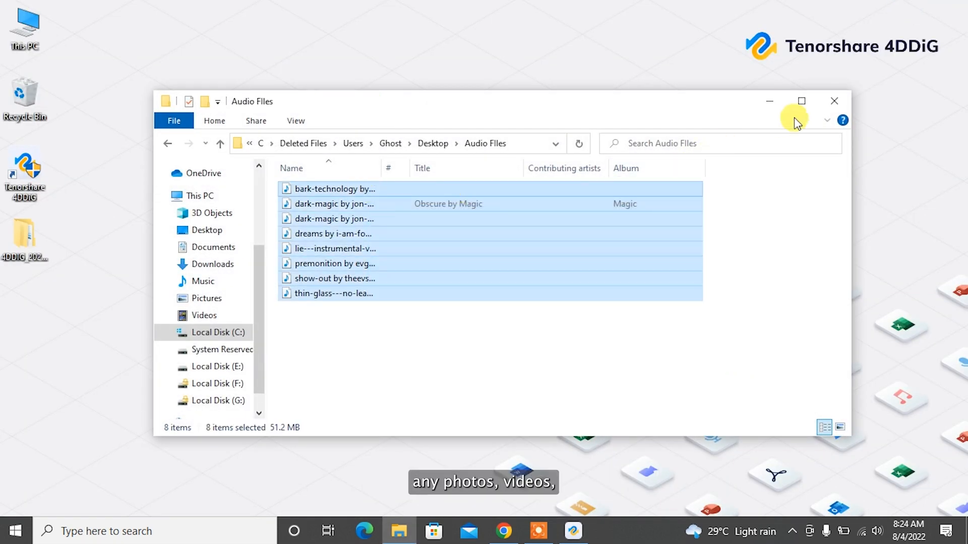
left_click(835, 102)
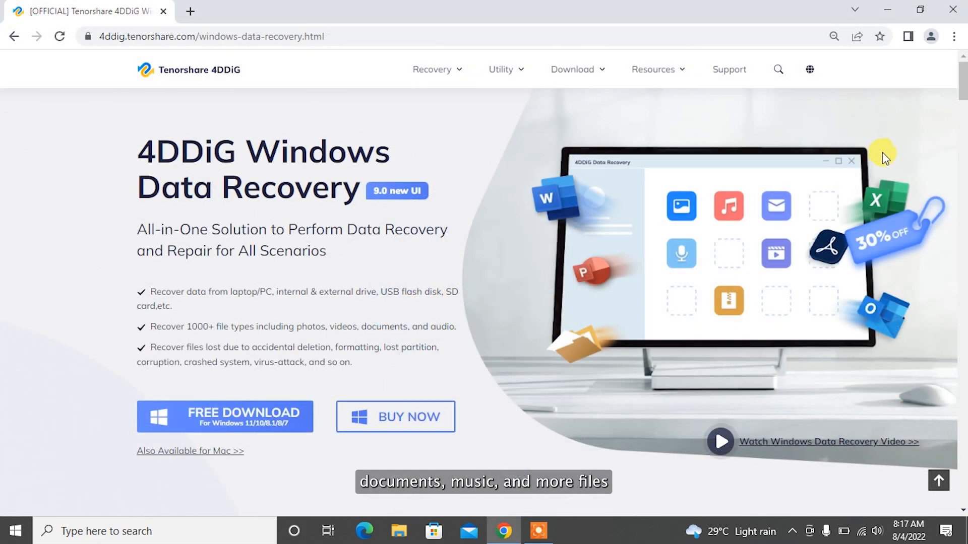
scroll(883, 152, "down", 6)
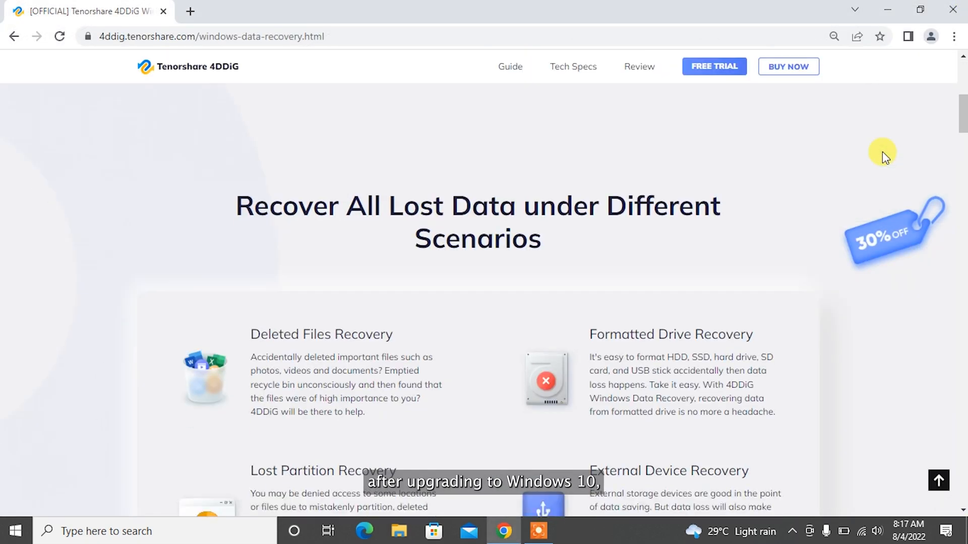
scroll(882, 152, "down", 1)
scroll(883, 152, "down", 2)
scroll(883, 151, "down", 2)
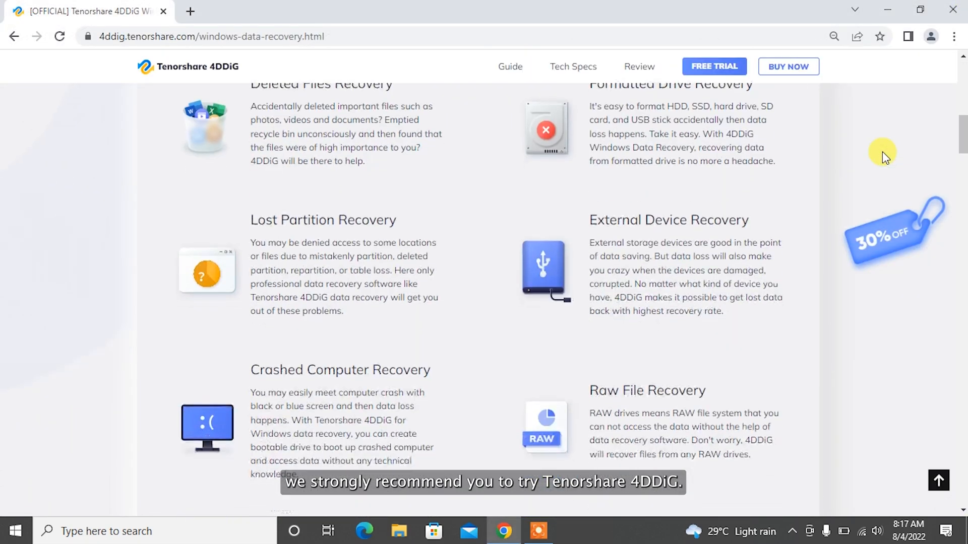
scroll(883, 151, "down", 3)
scroll(883, 151, "down", 2)
scroll(882, 151, "down", 2)
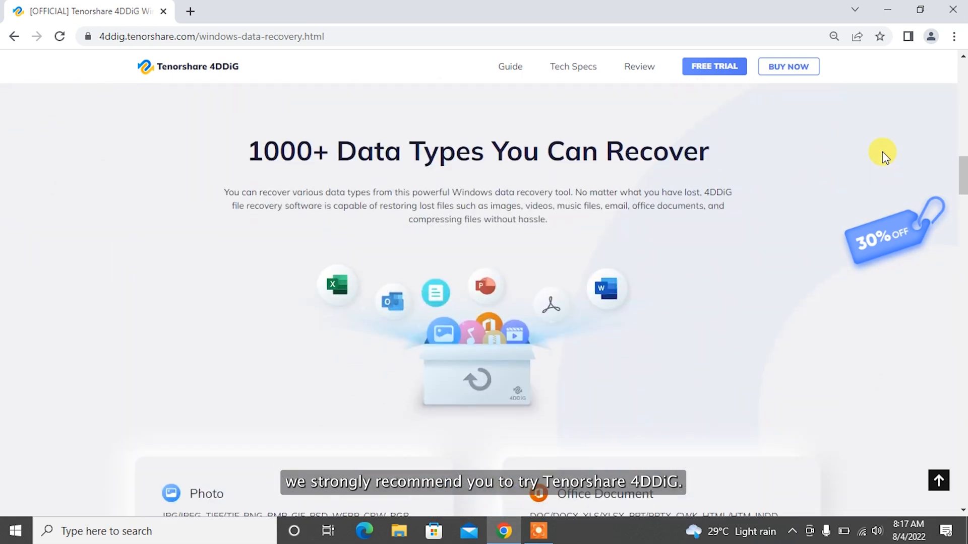
scroll(882, 151, "down", 2)
scroll(883, 152, "down", 2)
scroll(882, 152, "down", 3)
scroll(883, 152, "down", 3)
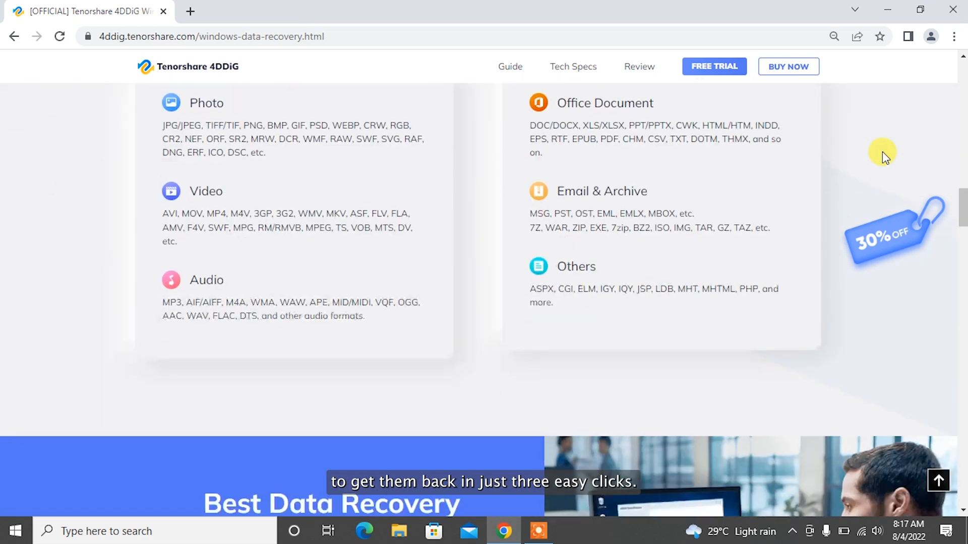
scroll(883, 152, "down", 3)
scroll(883, 152, "down", 3)
scroll(883, 151, "down", 2)
scroll(883, 151, "down", 2)
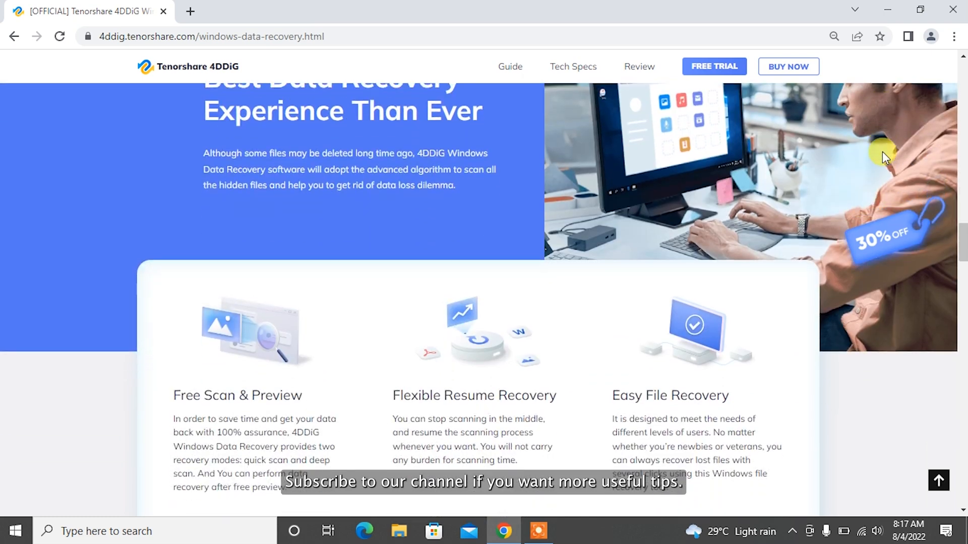
scroll(883, 152, "down", 2)
scroll(882, 152, "down", 4)
scroll(883, 151, "down", 2)
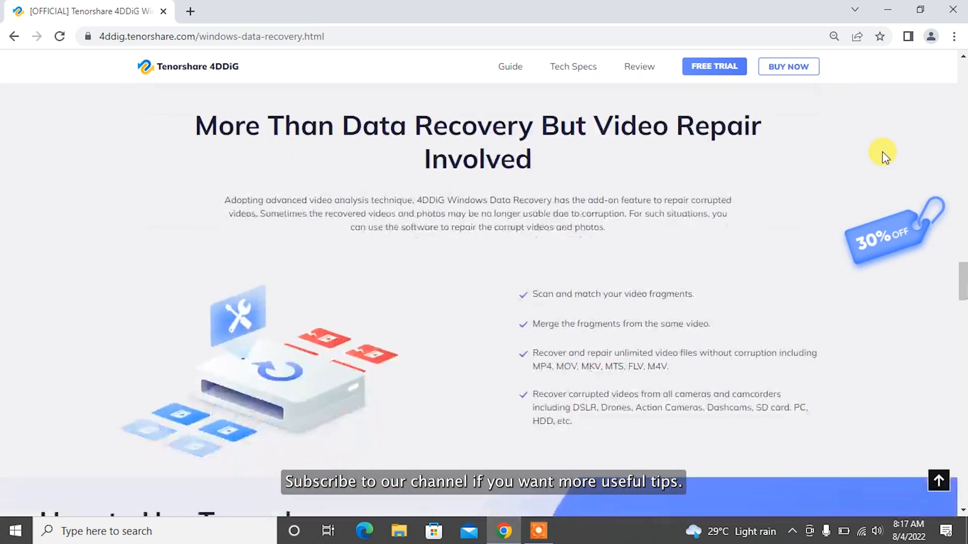
scroll(883, 152, "down", 3)
scroll(882, 151, "down", 3)
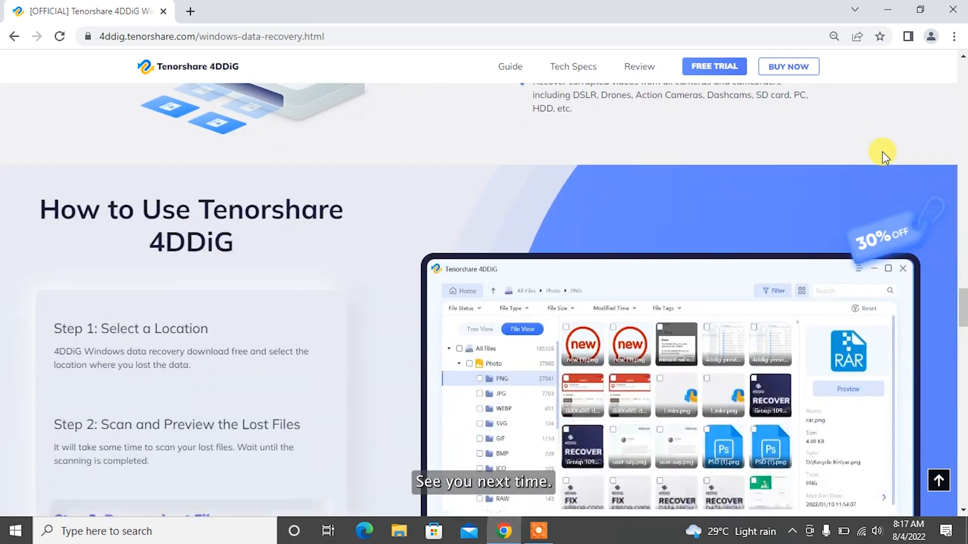